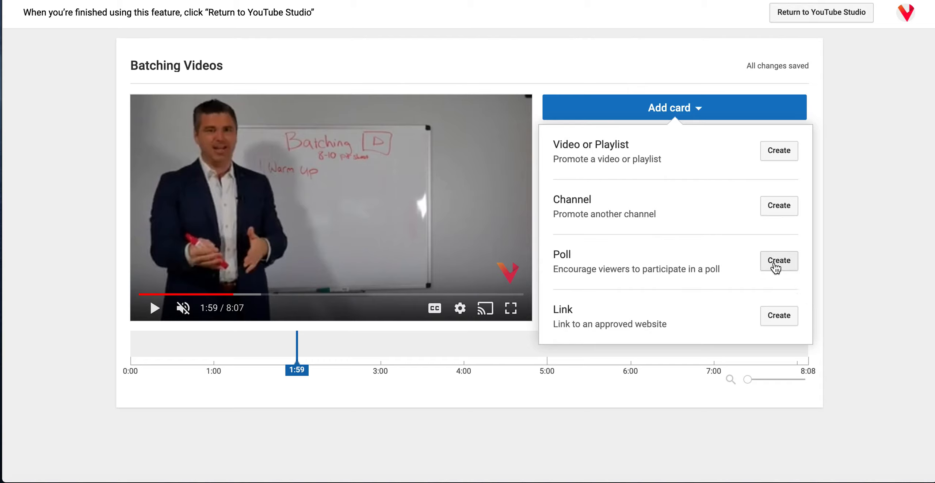
Start a poll card with the question "Do you know how to add info cards to your video?"
click(774, 262)
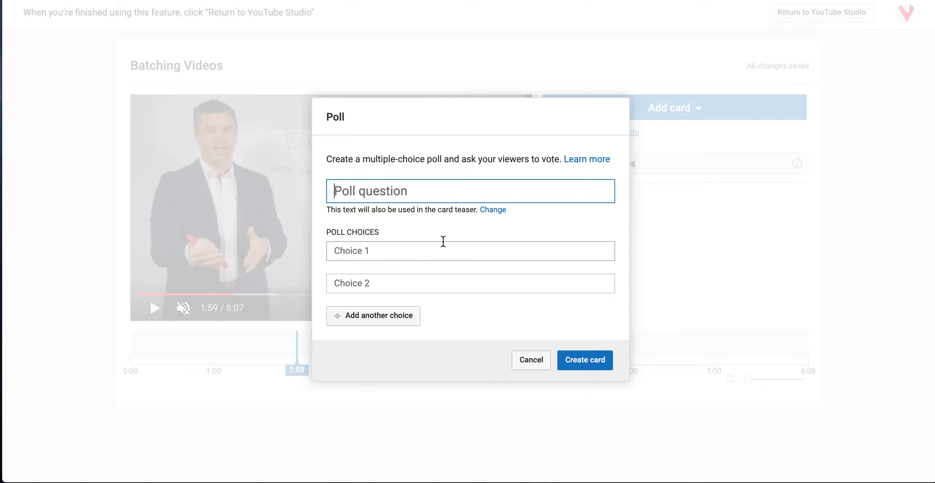
text(Do you know h)
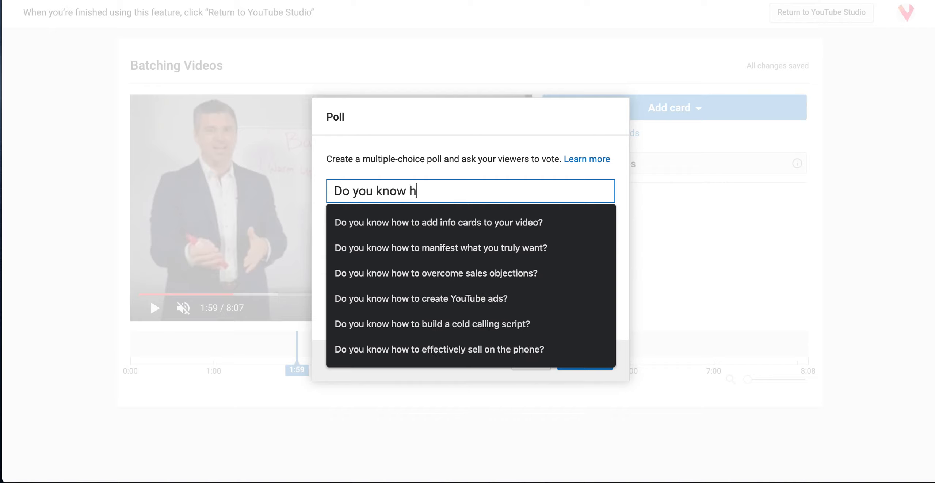
text(ow)
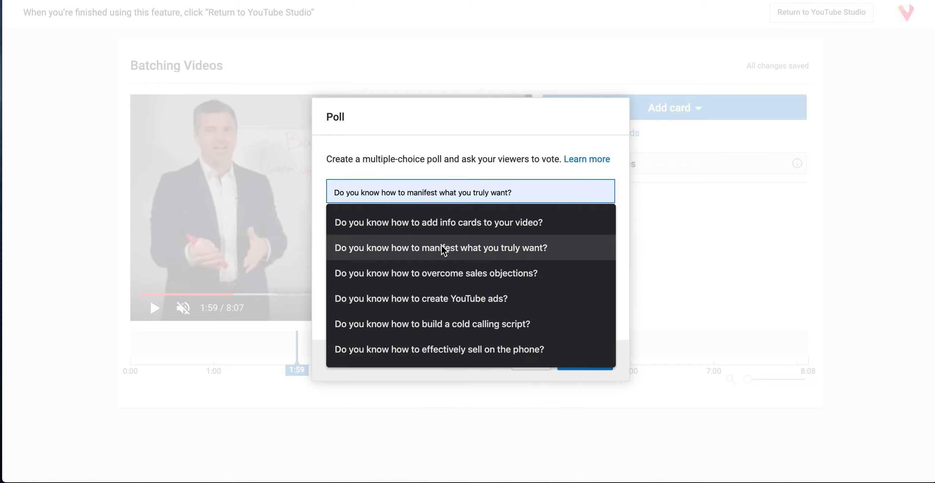
click(437, 228)
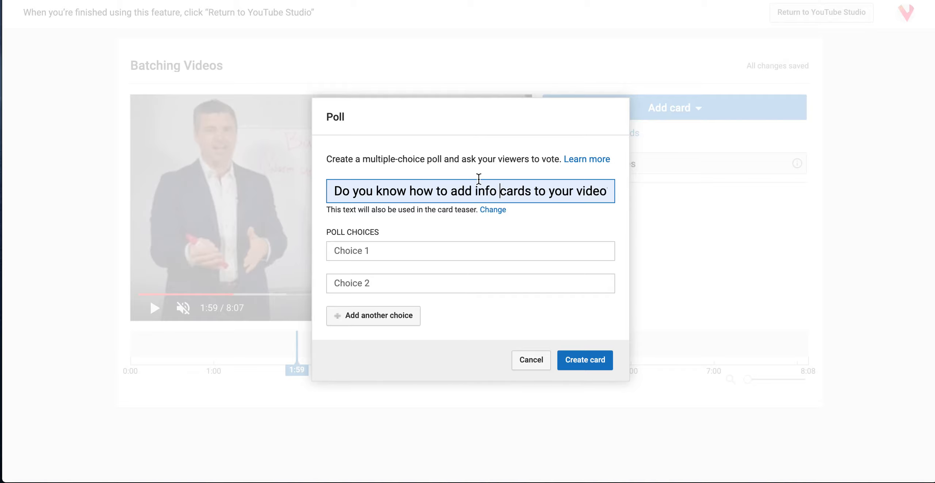
Try to insert the word "YouTube" before "video" in the poll question
drag(500, 190, 604, 189)
click(605, 189)
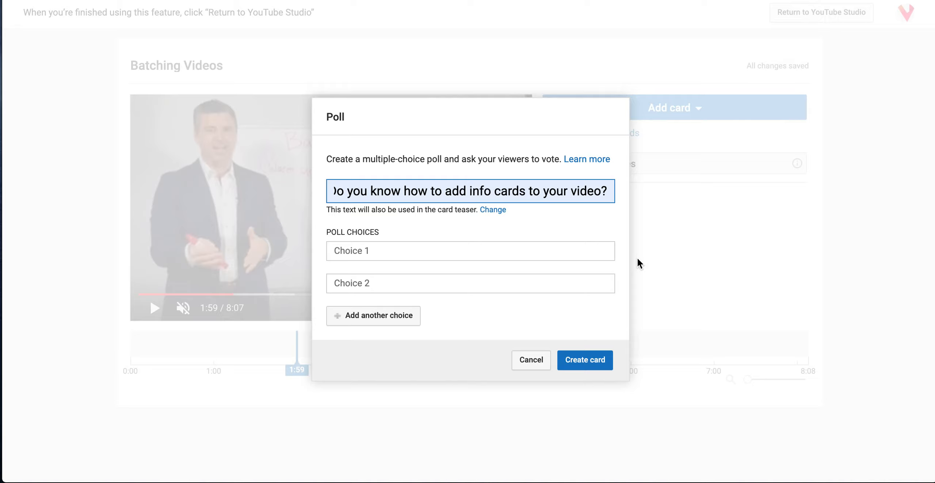
text(YouTube)
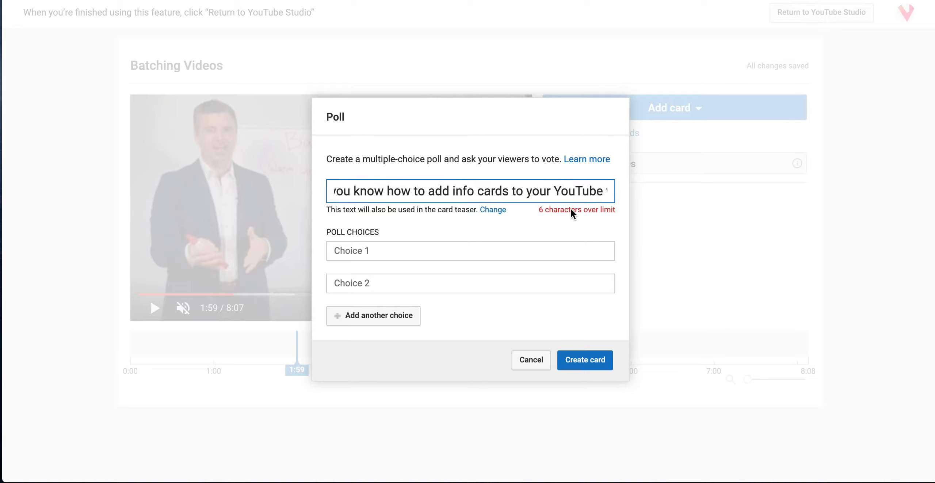
key(BackSpace)
key(BackSpace)
key(BackSpace)
key(BackSpace)
key(BackSpace)
key(BackSpace)
key(BackSpace)
key(BackSpace)
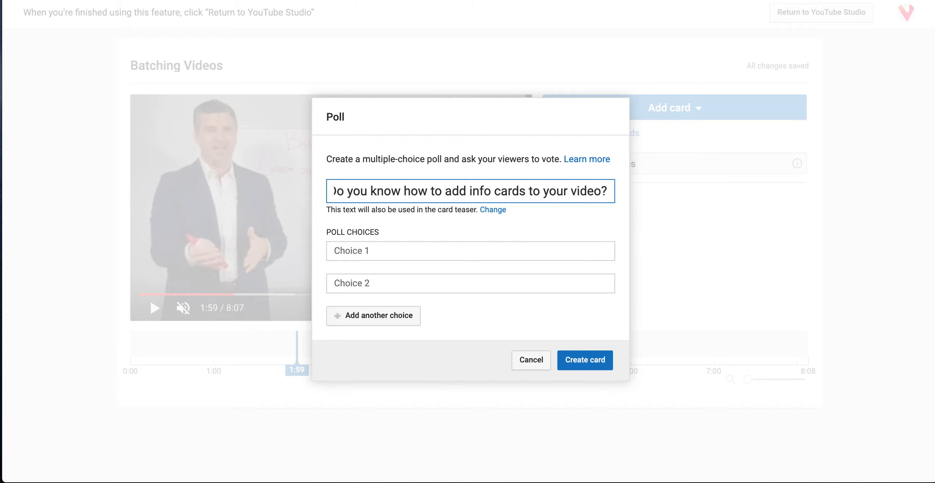
Enter "Yes, I know how to add cards." as the first poll choice
click(416, 251)
click(354, 237)
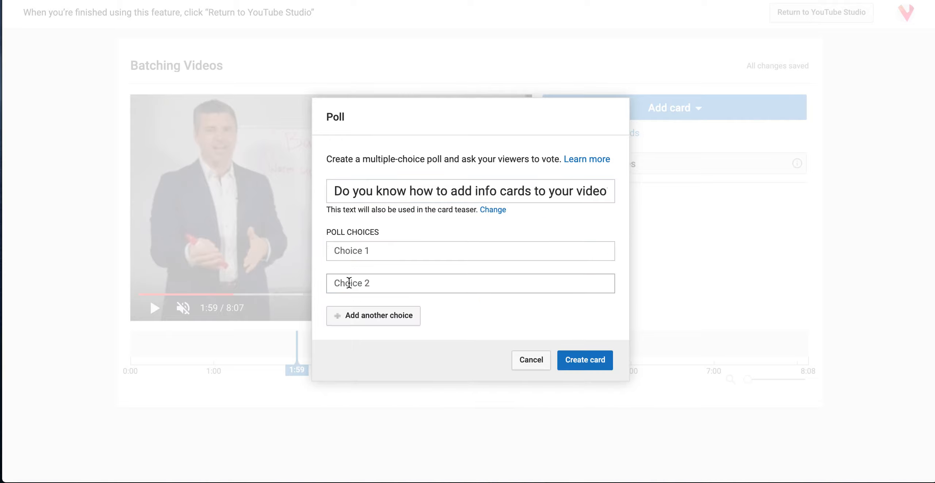
click(351, 251)
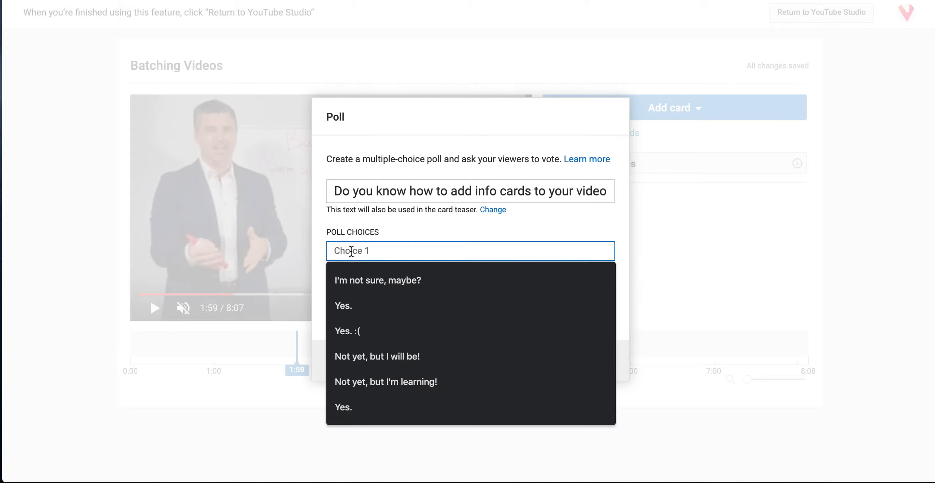
text(Ye)
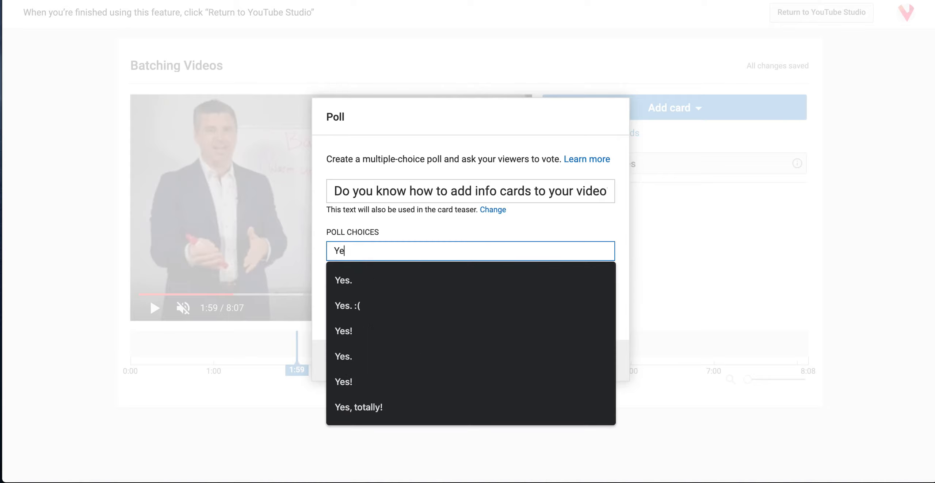
text(s, I know )
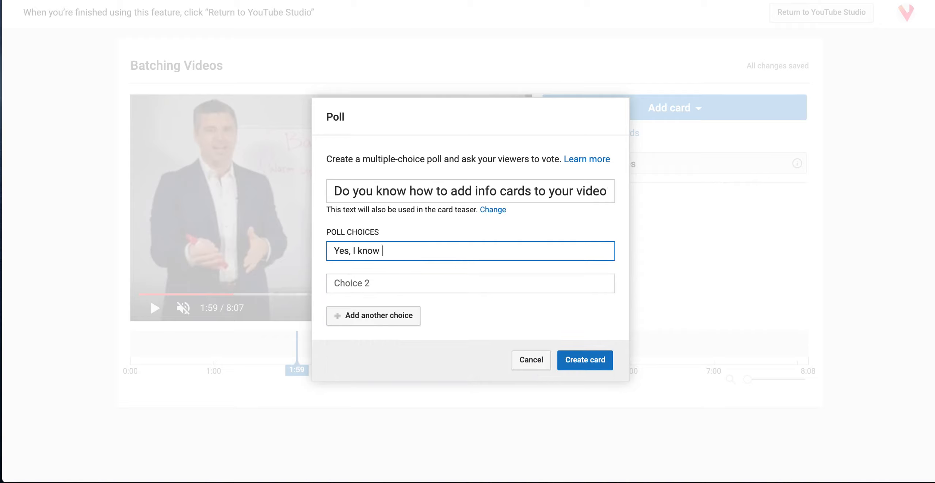
text(how to add cards to video)
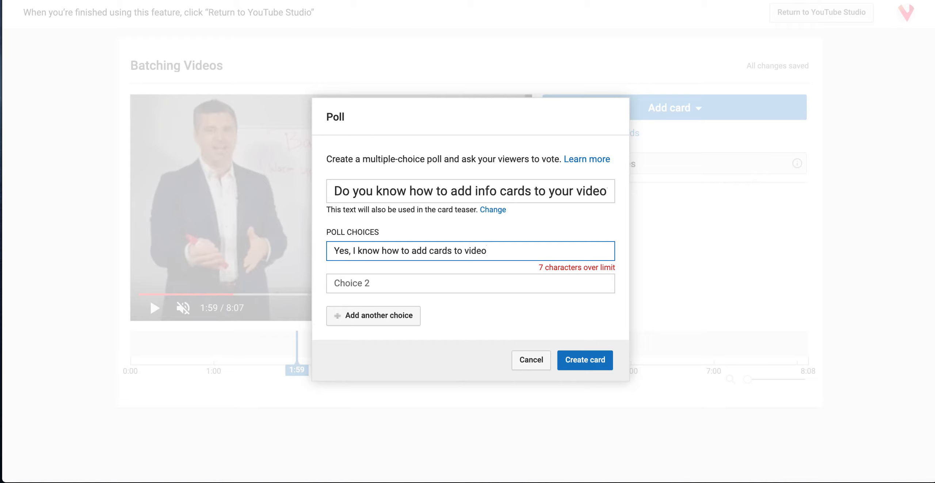
key(BackSpace)
key(BackSpace)
key(BackSpace)
key(BackSpace)
key(BackSpace)
key(BackSpace)
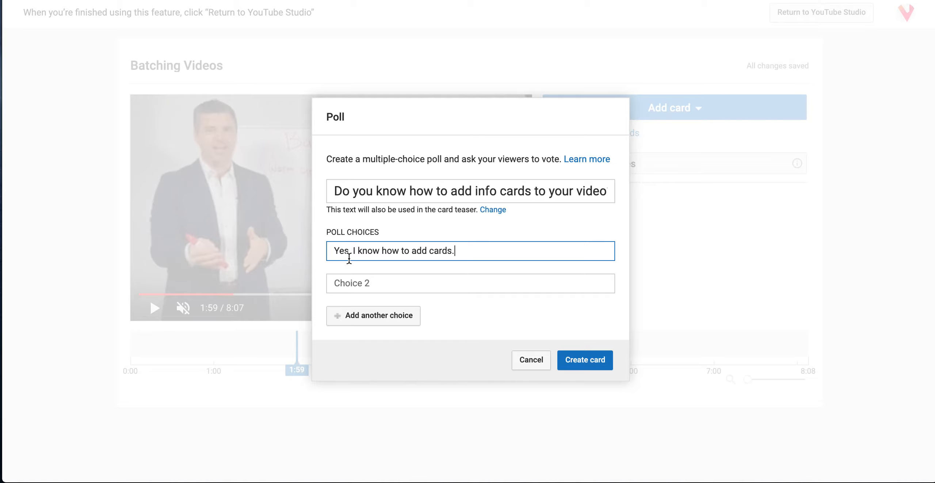
Enter "No. I don't know." as the second poll choice
click(340, 282)
text(No)
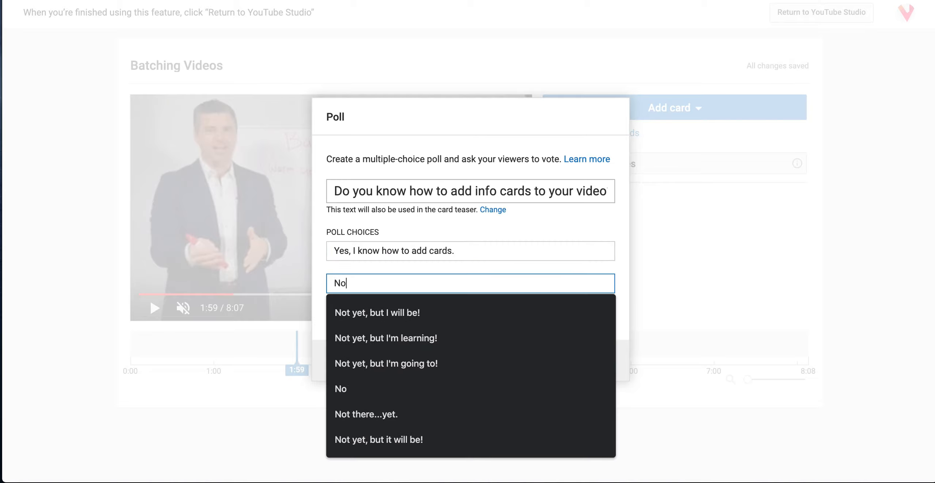
text(. I )
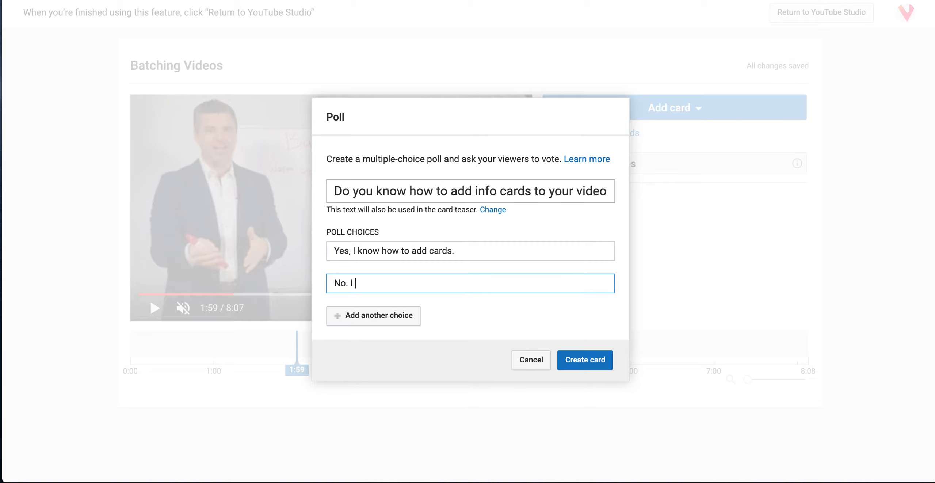
text(don't know how to a)
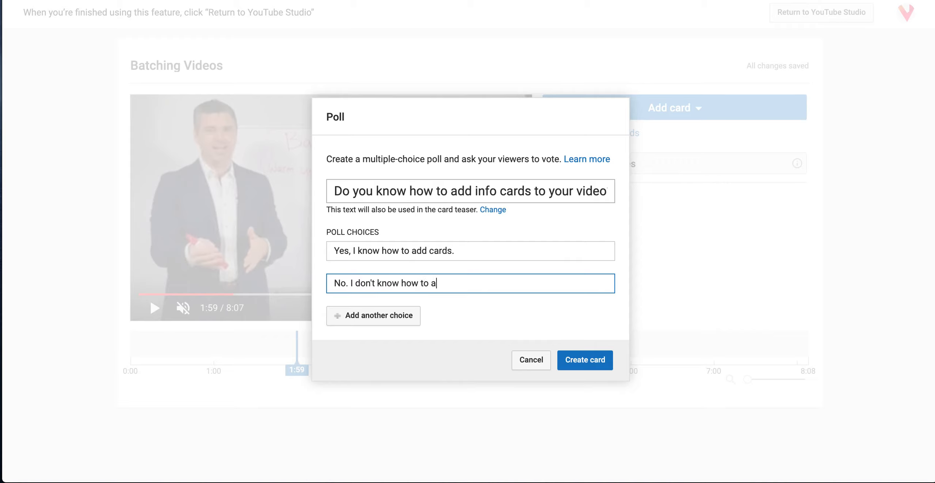
text(dd car)
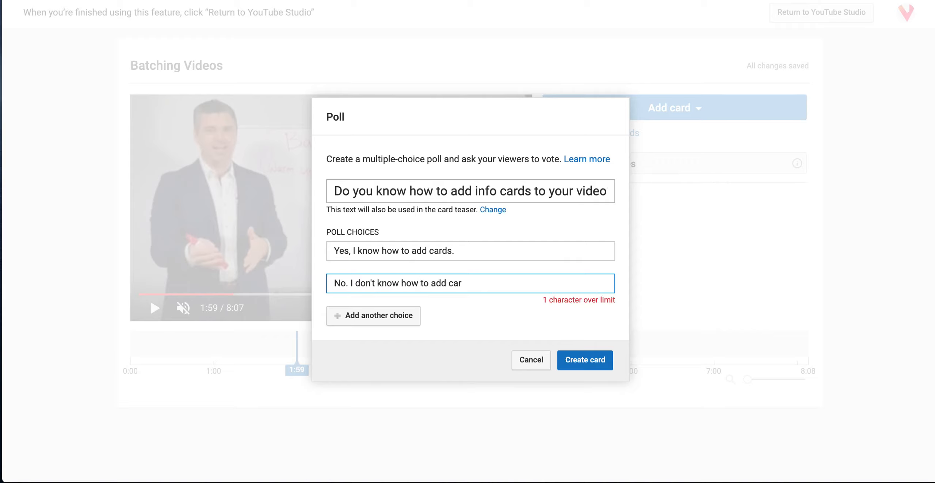
text(s.)
key(BackSpace)
key(BackSpace)
key(BackSpace)
key(BackSpace)
key(BackSpace)
key(BackSpace)
key(BackSpace)
key(BackSpace)
key(BackSpace)
key(BackSpace)
key(BackSpace)
key(BackSpace)
key(BackSpace)
key(BackSpace)
key(BackSpace)
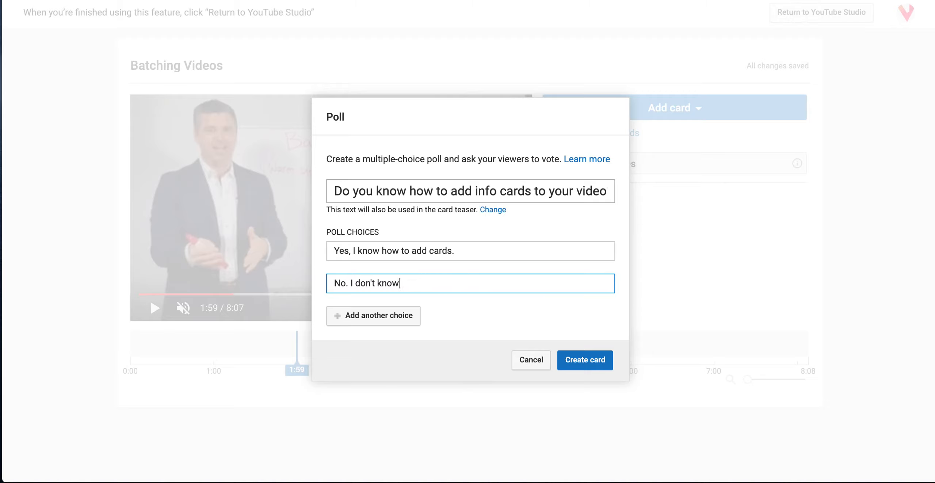
text(.)
Add a third poll choice reading "Maybe, I'm not sure." and create the card
click(378, 314)
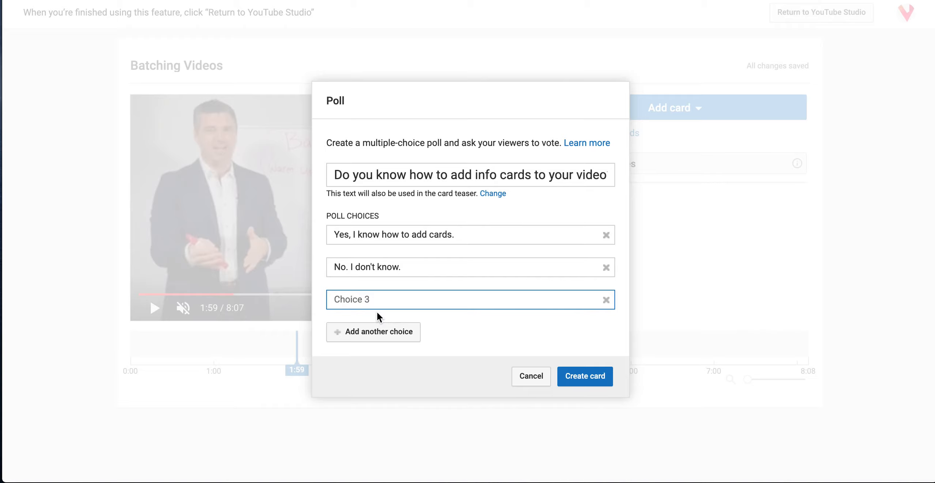
text(Maybe, I'm not sure.)
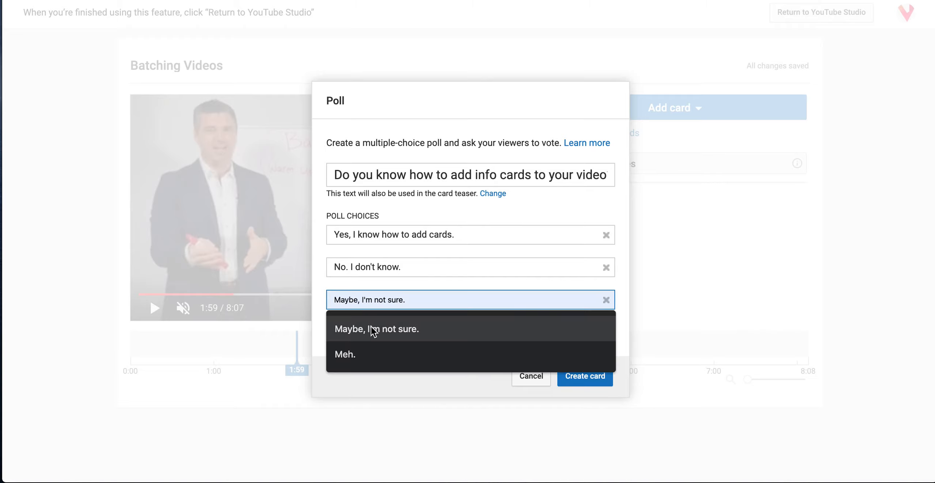
click(371, 329)
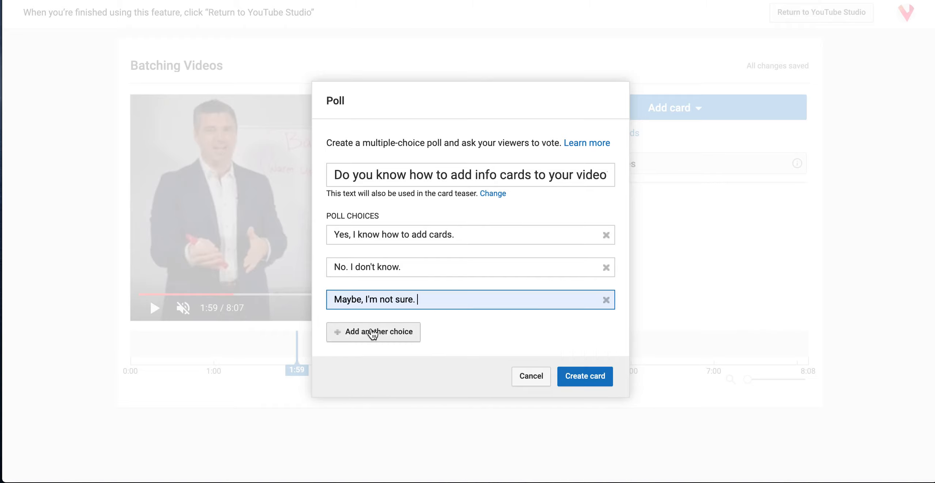
click(468, 339)
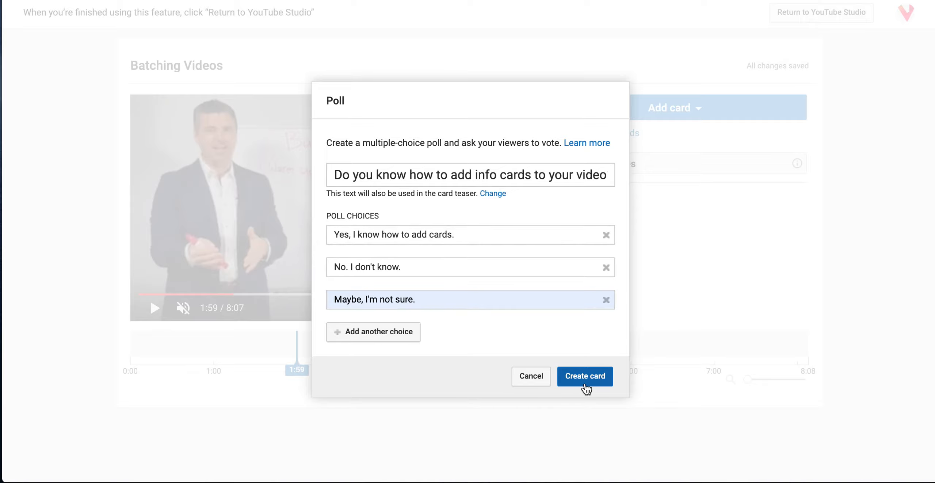
click(578, 387)
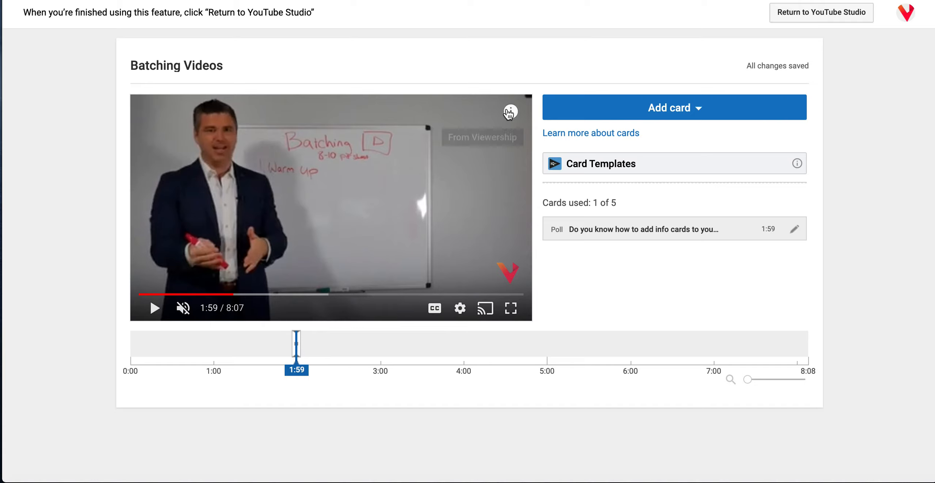
Expand the poll card in the video preview to check its question and choices
mouse_move(511, 112)
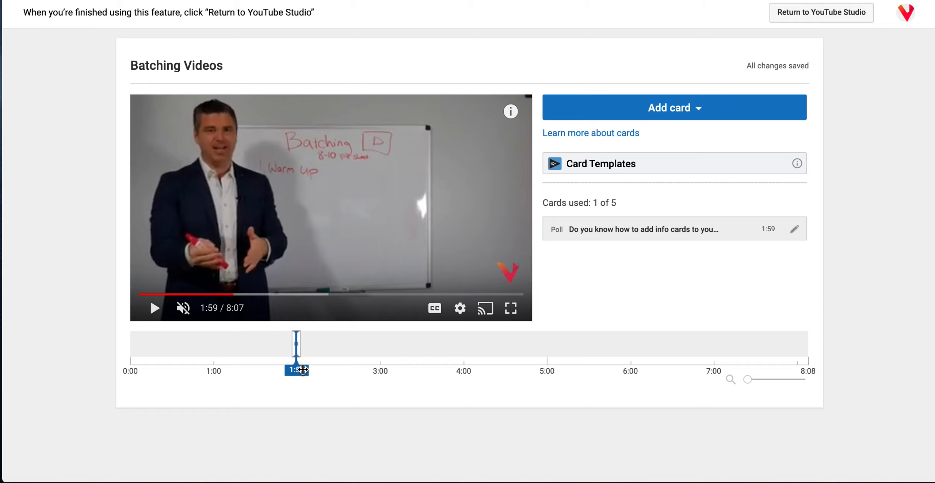
click(511, 112)
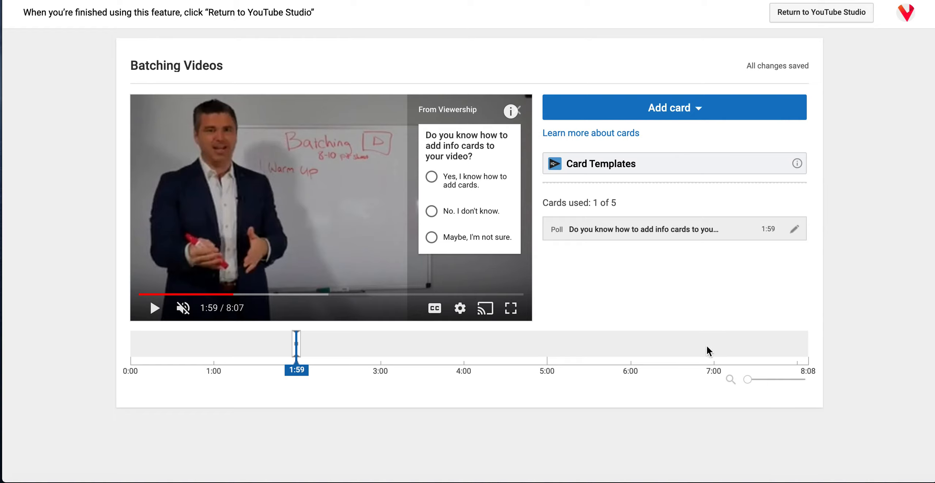
click(700, 117)
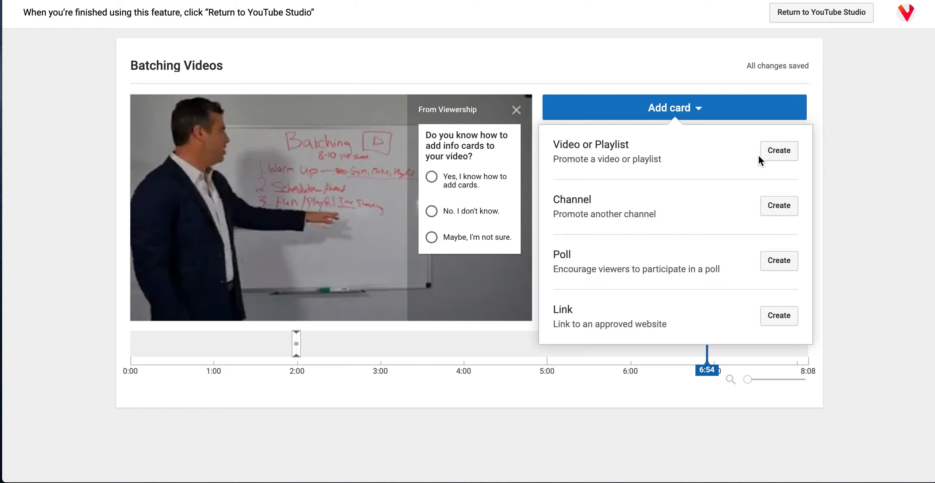
click(846, 101)
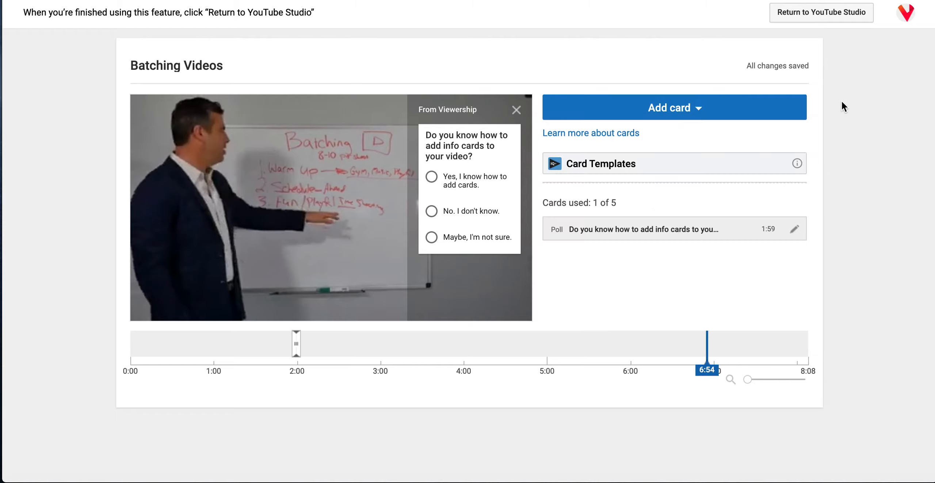
Create a video card at 1:59 that promotes the upload "How to Set Up a YouTube Channel: A Step-By-Step Guide for 2019"
mouse_move(707, 370)
mouse_down()
mouse_move(570, 372)
mouse_move(710, 389)
mouse_move(706, 320)
mouse_move(672, 347)
mouse_move(407, 355)
mouse_move(784, 356)
mouse_move(311, 358)
mouse_move(296, 347)
mouse_up()
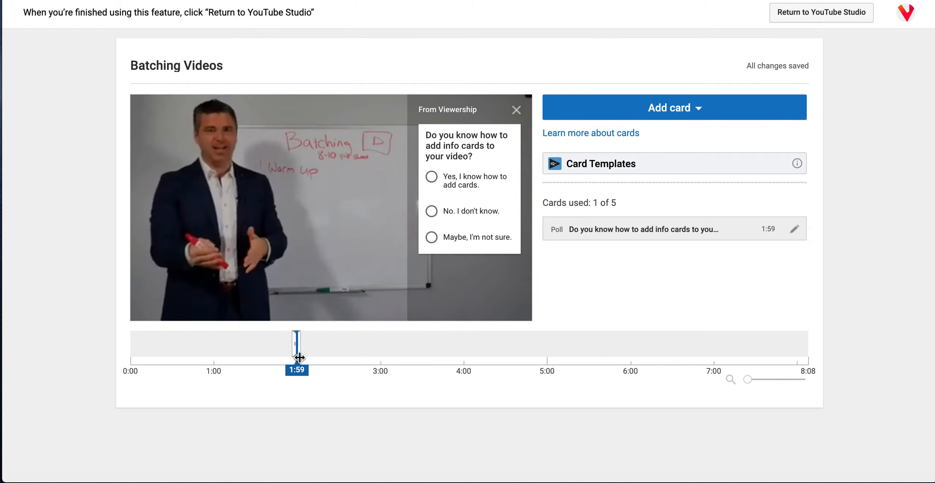
click(706, 104)
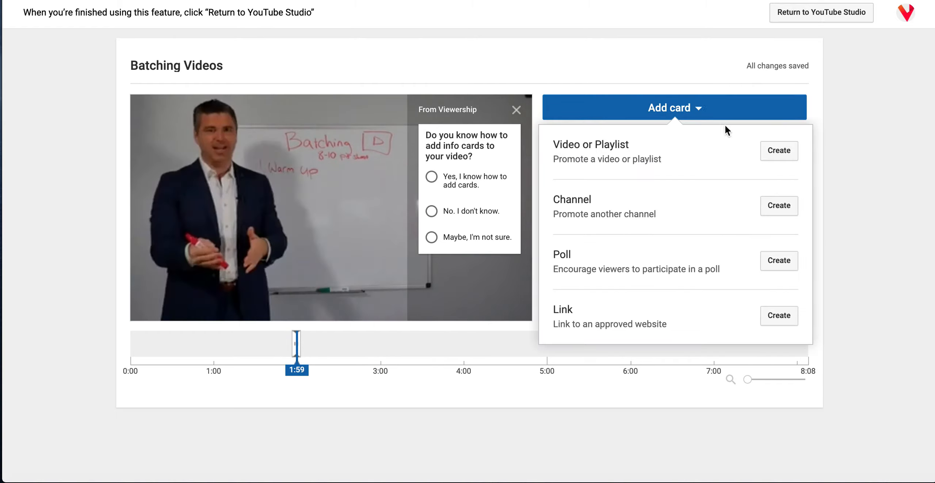
click(782, 151)
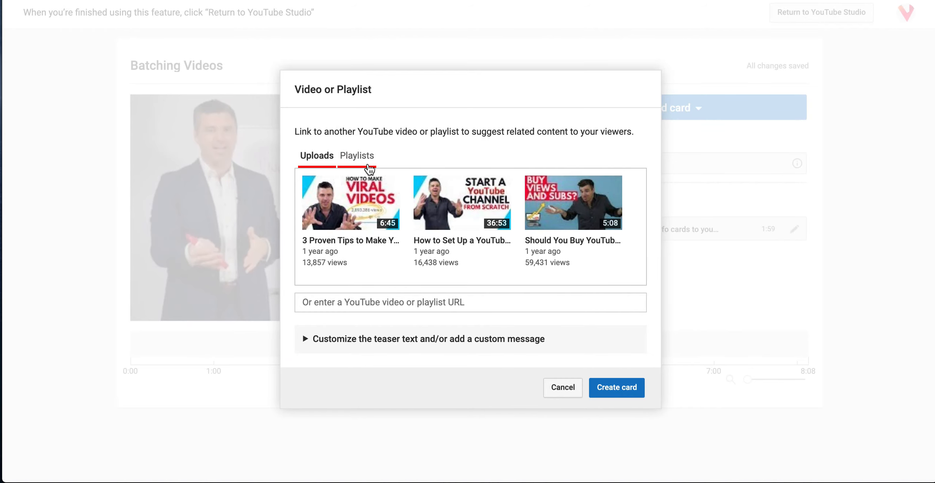
click(358, 155)
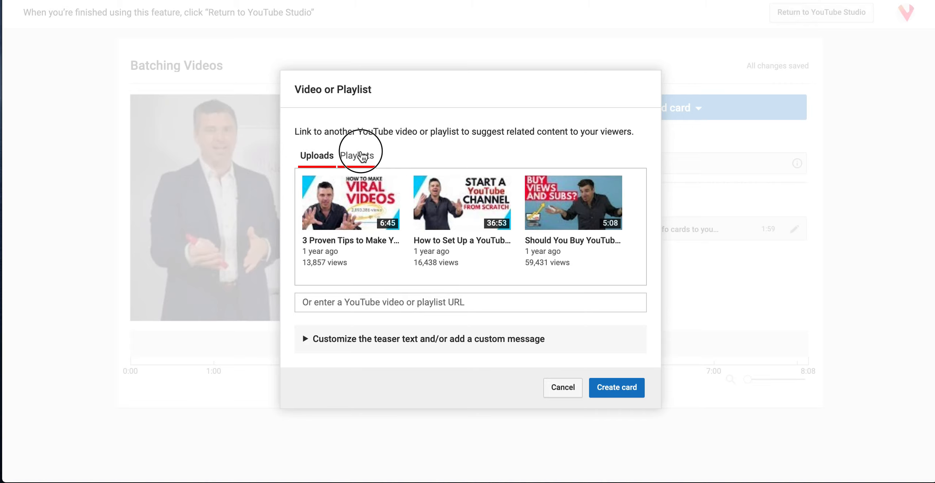
click(322, 157)
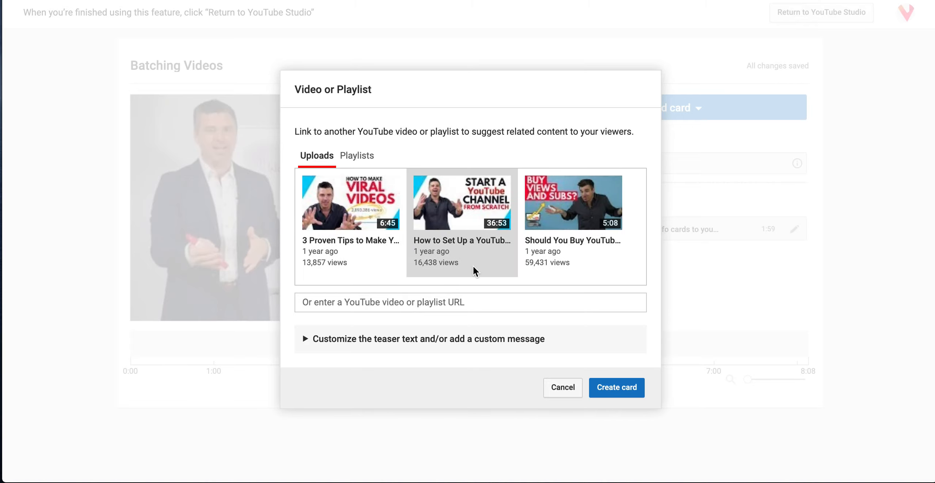
click(443, 212)
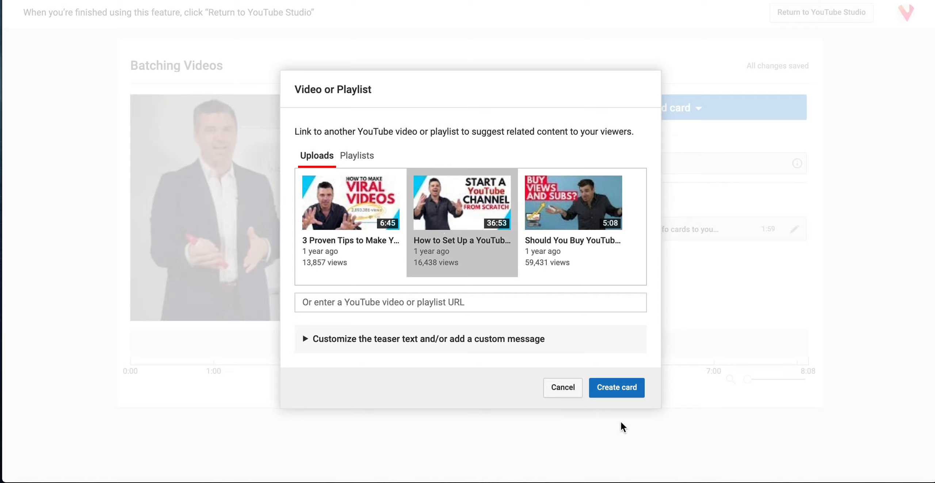
click(452, 247)
click(615, 387)
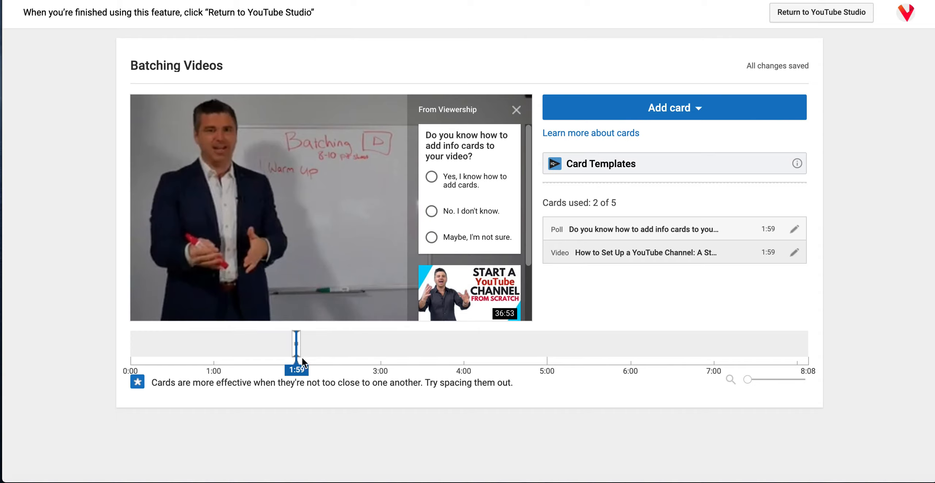
Move the promoted video card along the timeline to 6:53, well apart from the poll card
drag(296, 369, 287, 365)
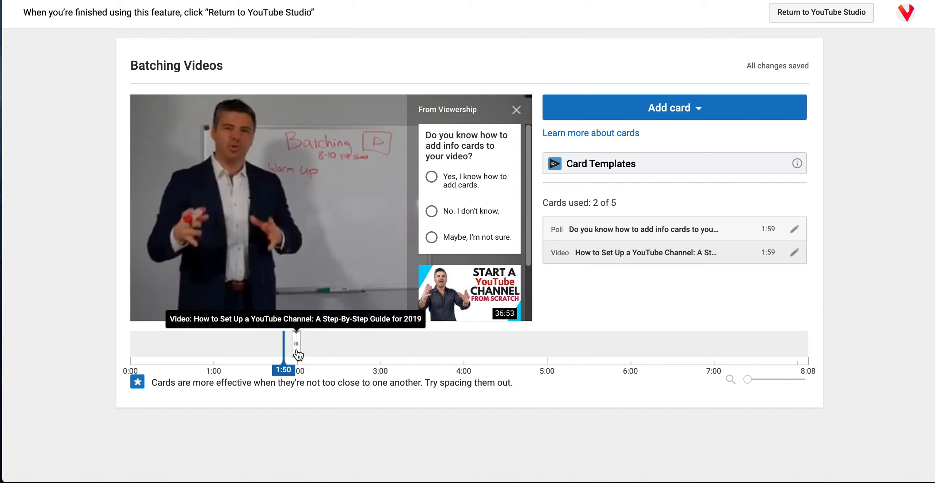
mouse_move(298, 351)
mouse_down()
mouse_move(311, 350)
mouse_move(276, 368)
mouse_up()
drag(296, 350, 318, 348)
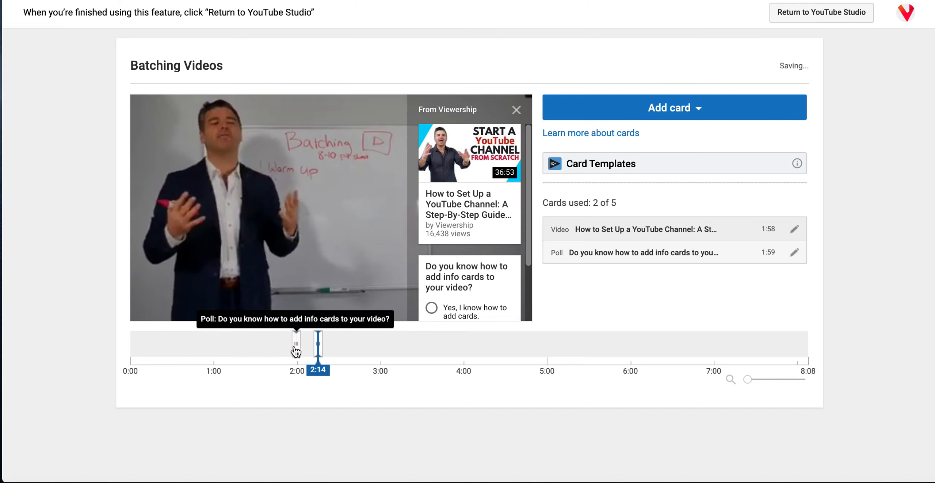
click(296, 349)
click(317, 346)
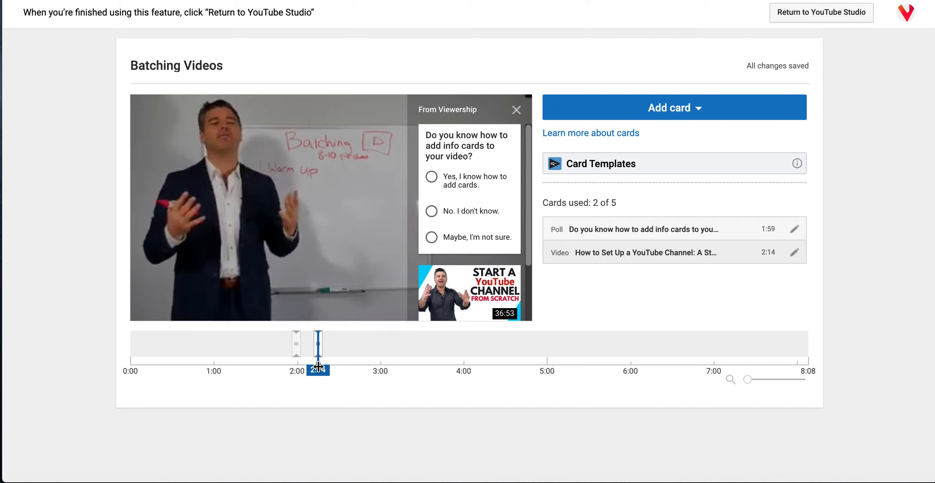
mouse_move(318, 369)
mouse_down()
mouse_move(294, 369)
mouse_move(720, 366)
mouse_move(695, 364)
mouse_move(706, 364)
mouse_up()
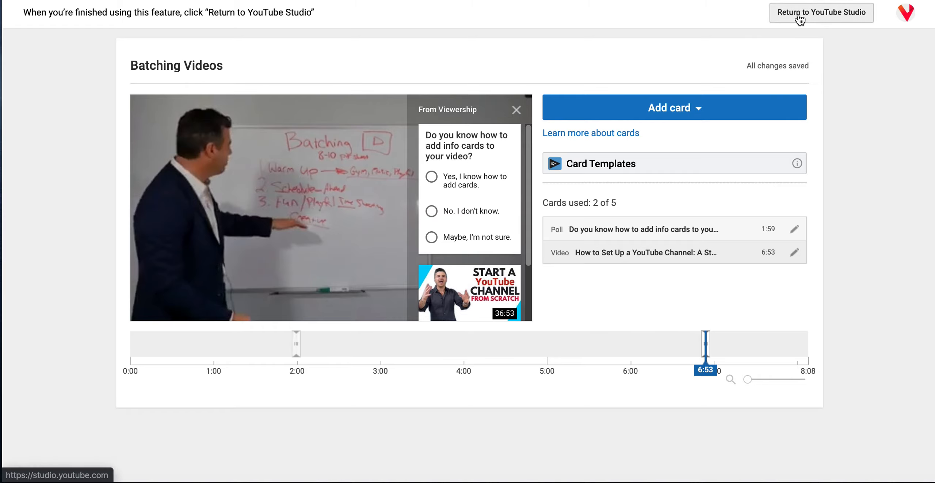
Return to YouTube Studio and open the details of the "Batching Videos" upload to locate its Cards option
click(799, 16)
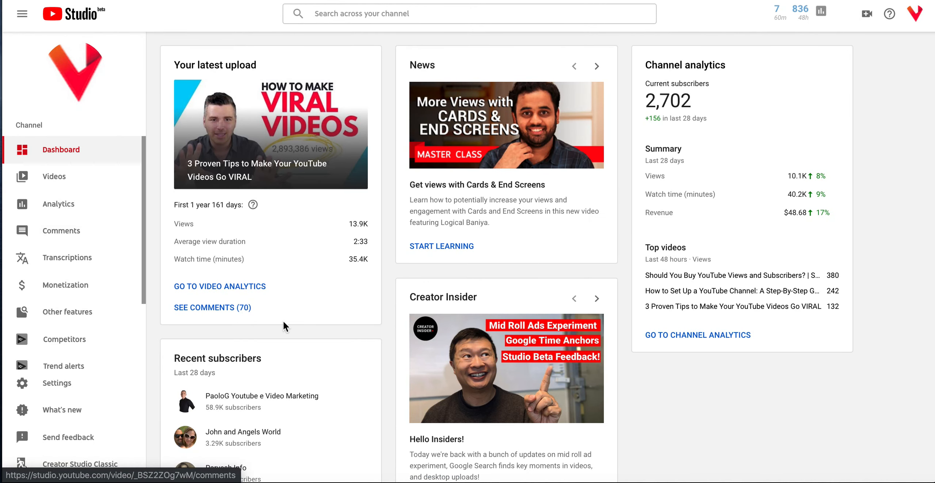
click(55, 179)
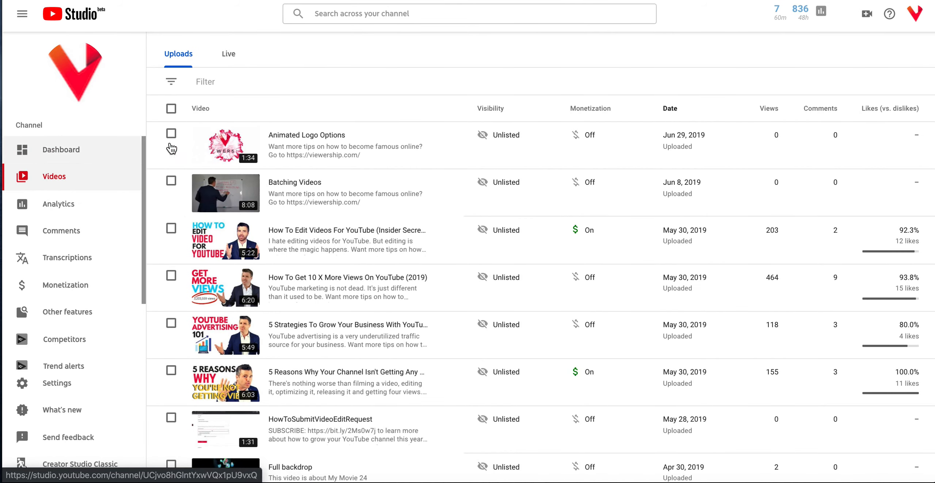
click(287, 182)
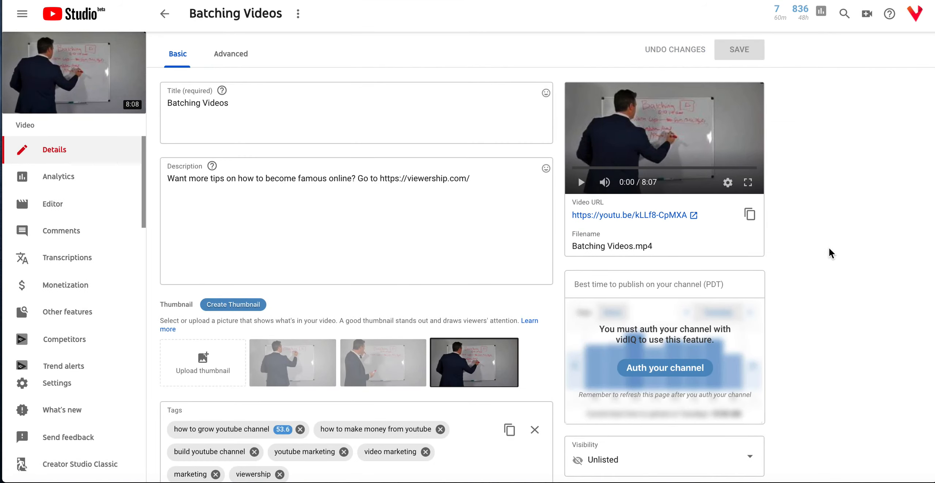
scroll(829, 247, down, 5)
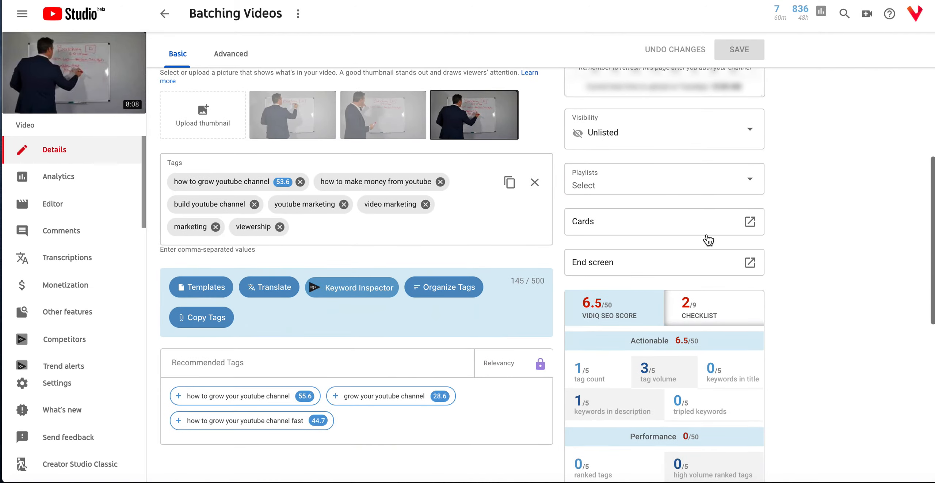
click(64, 206)
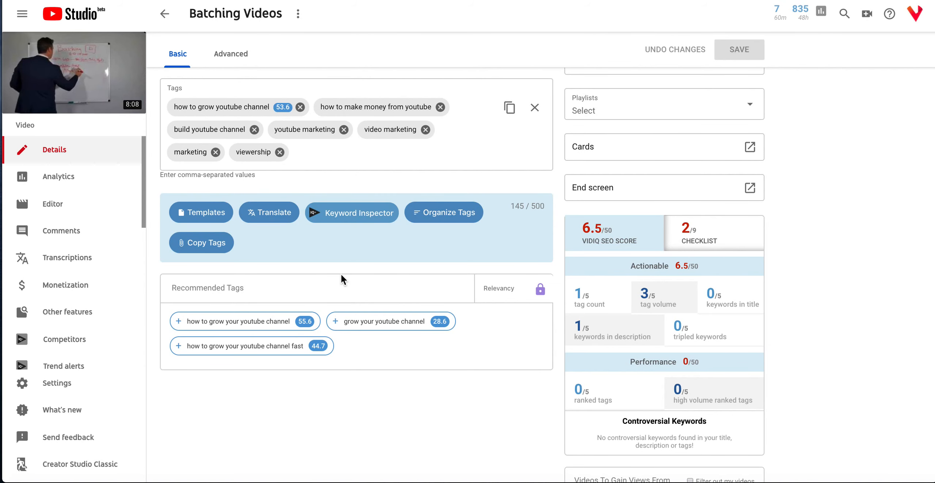
scroll(342, 279, up, 10)
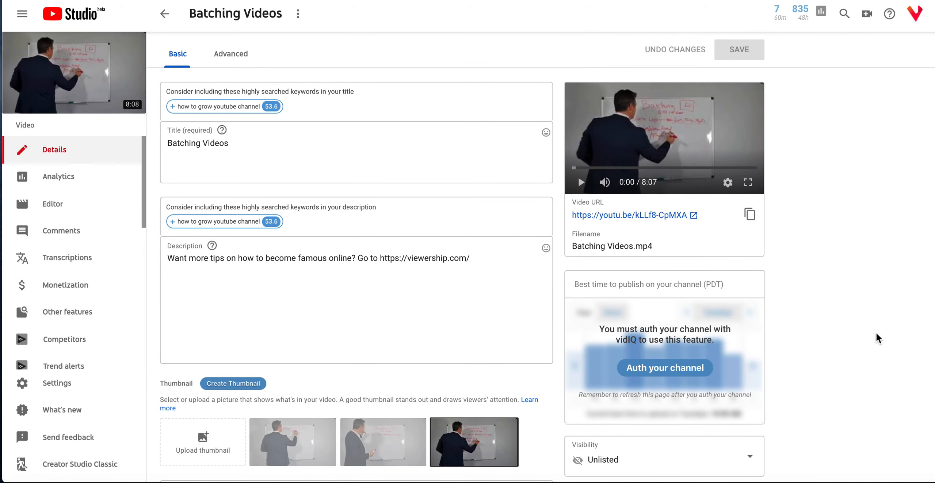
scroll(840, 329, down, 10)
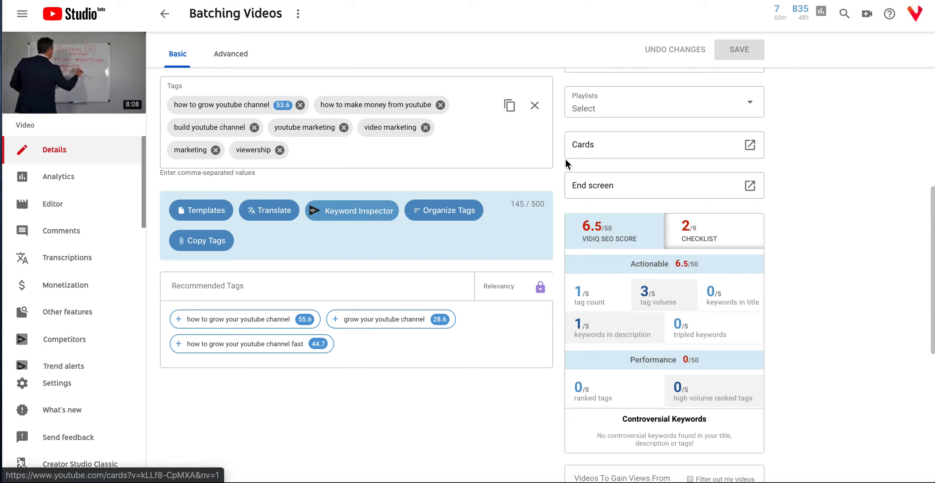